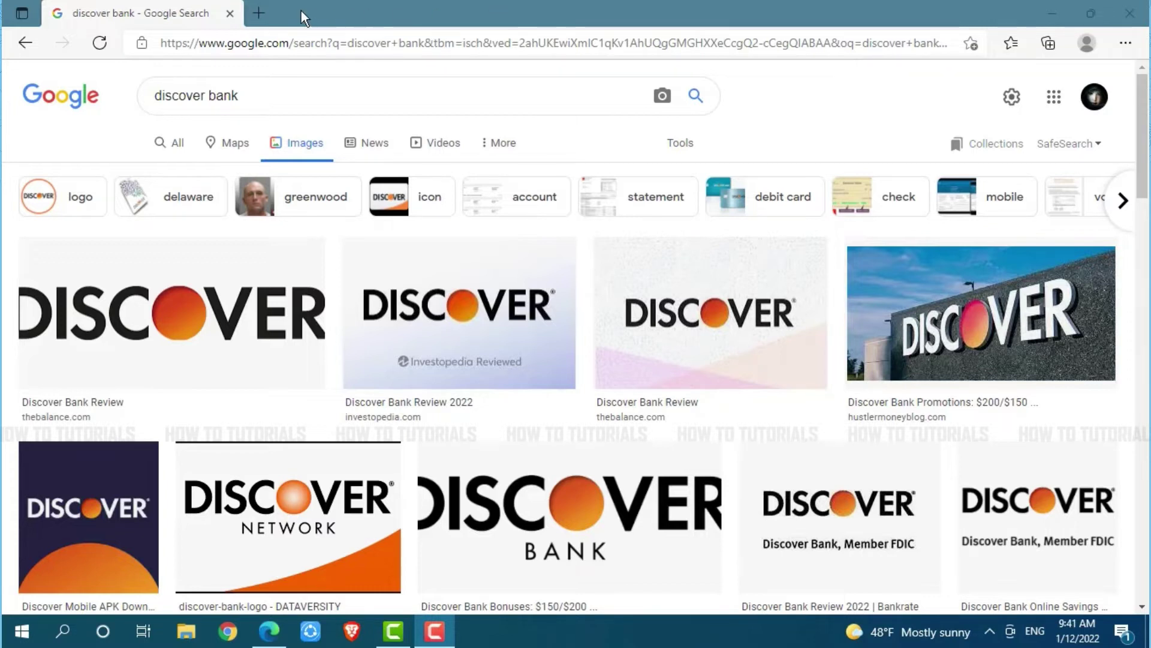
Load discoverbank.com in a new Edge tab.
{"action": "left_click", "coordinate": [260, 12]}
{"action": "type", "text": "d"}
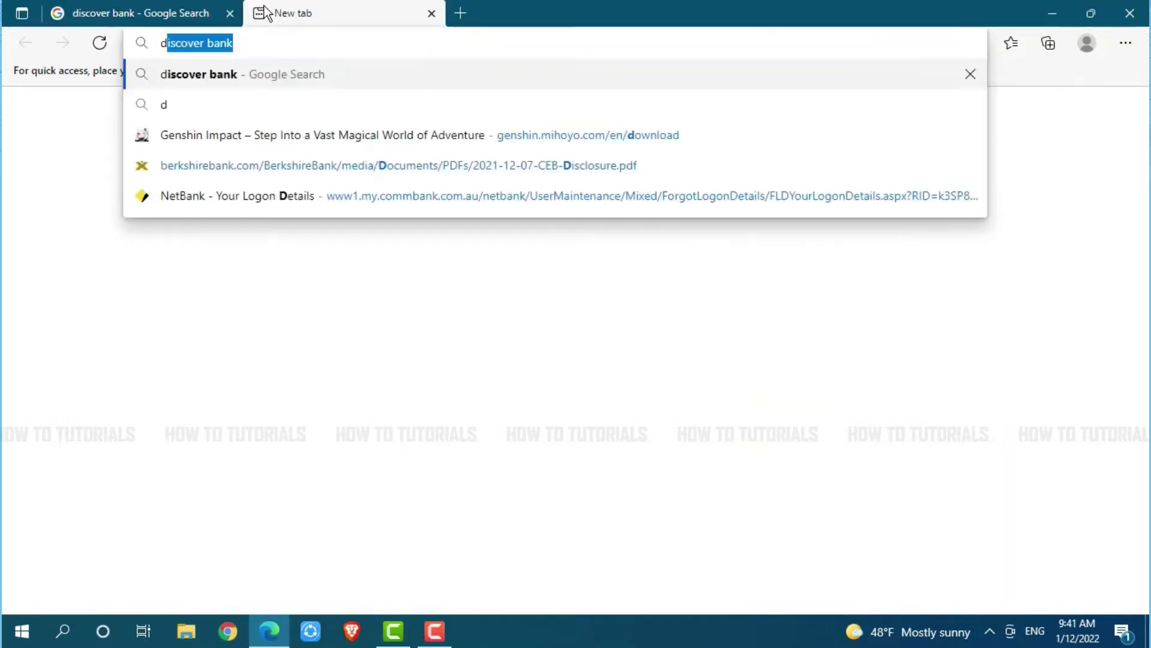
{"action": "type", "text": "iscoverbank"}
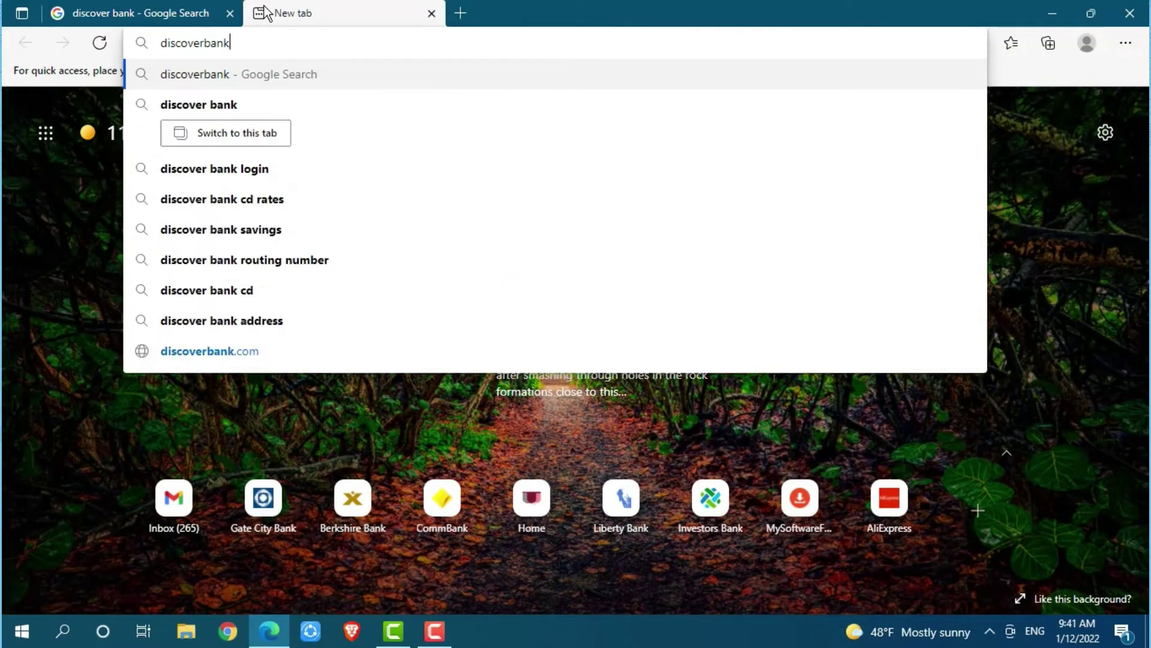
{"action": "type", "text": ".com"}
{"action": "key", "text": "Return"}
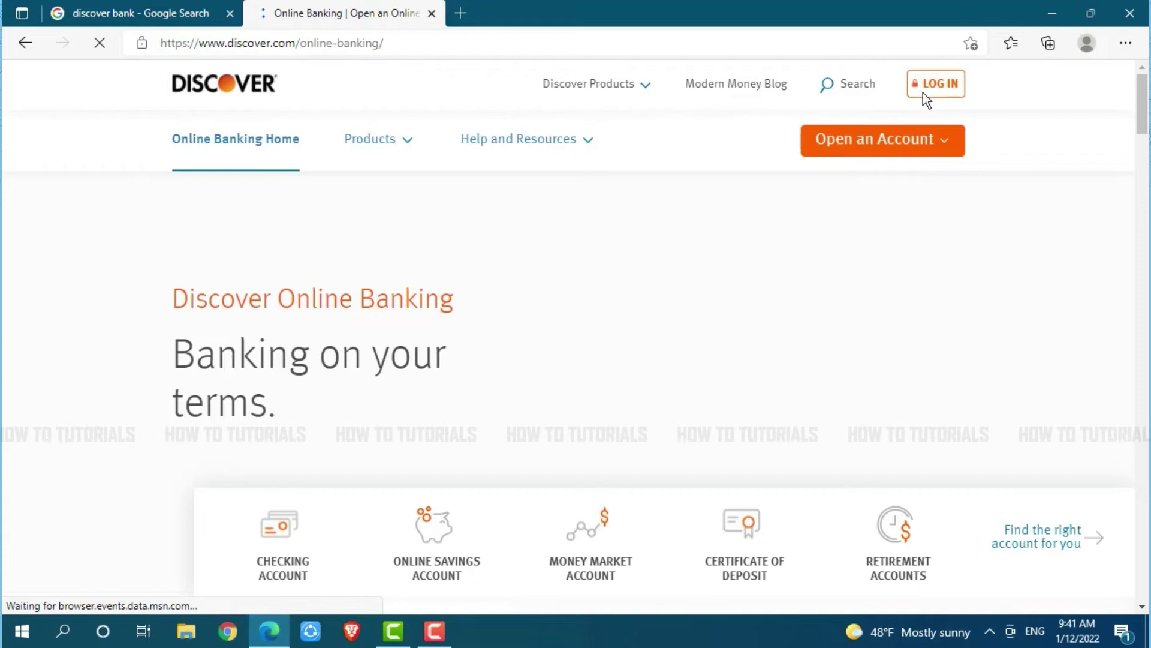
From the LOG IN panel, enter a user ID and password, and select Banking as the account type.
{"action": "left_click", "coordinate": [945, 90]}
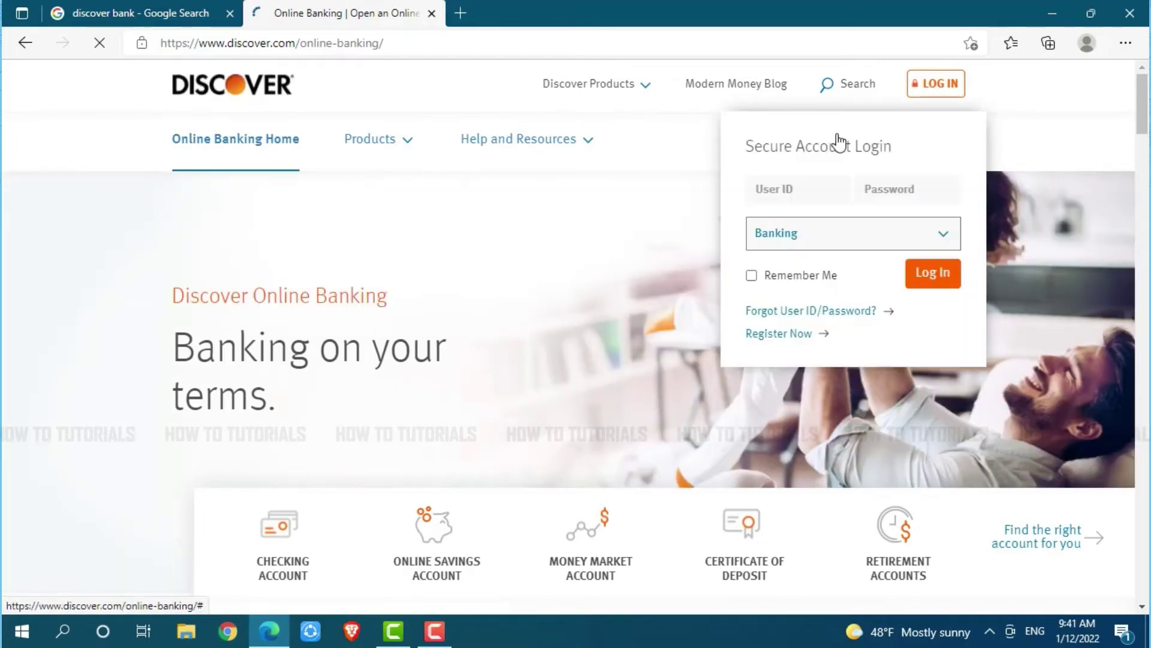
{"action": "left_click", "coordinate": [798, 190]}
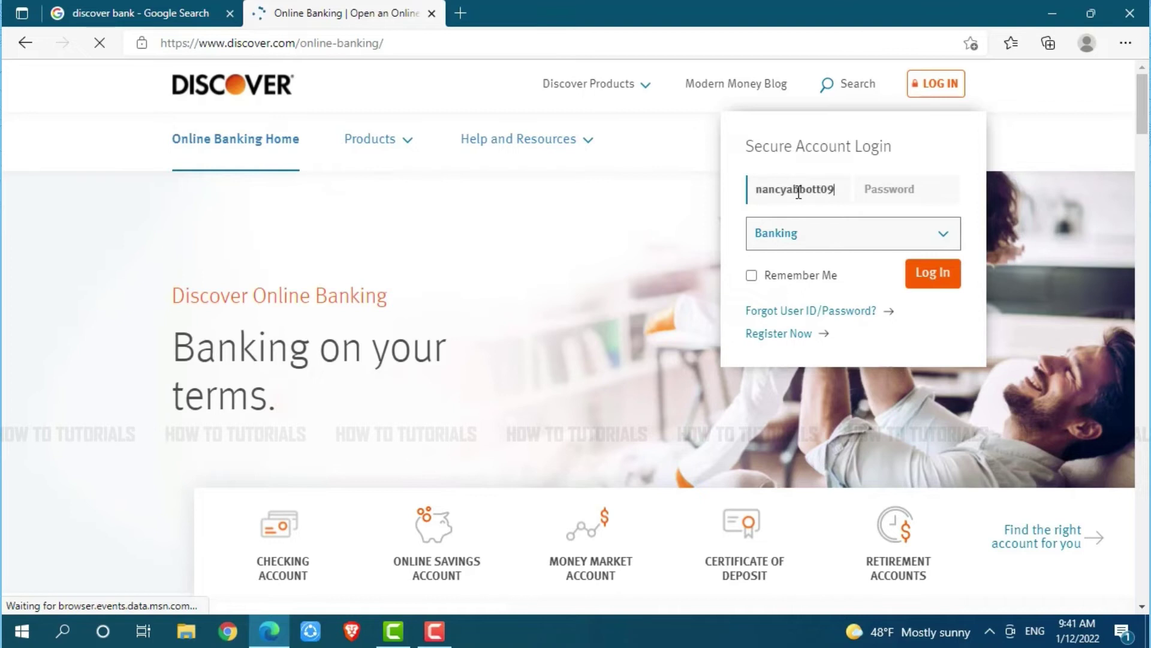
{"action": "left_click", "coordinate": [900, 189]}
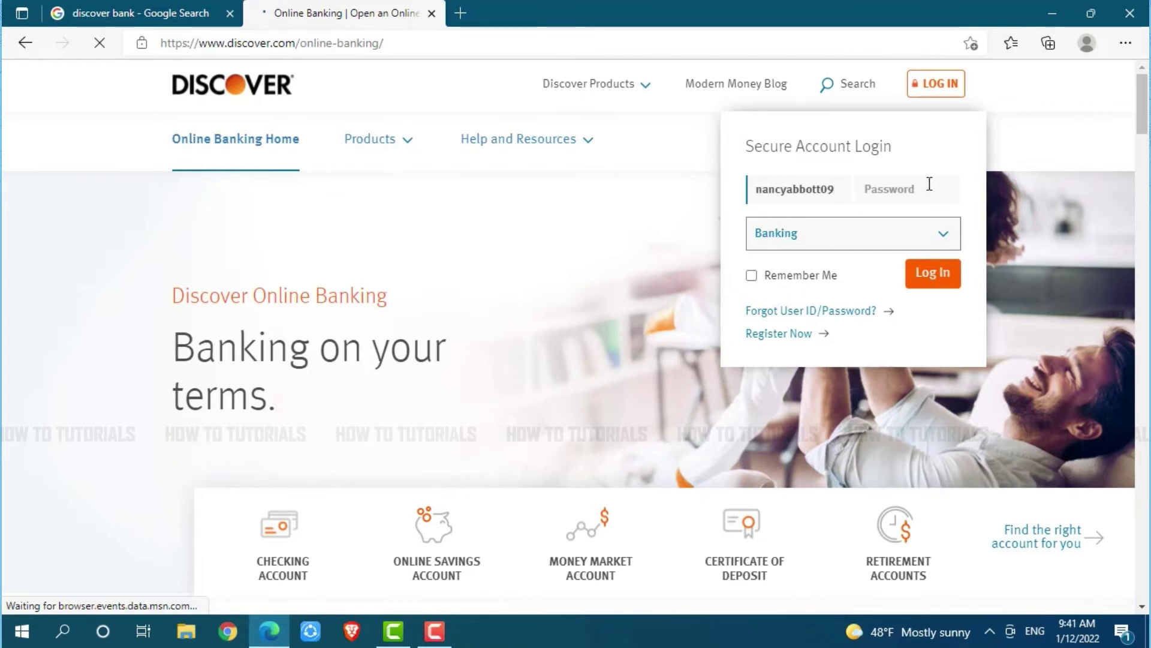
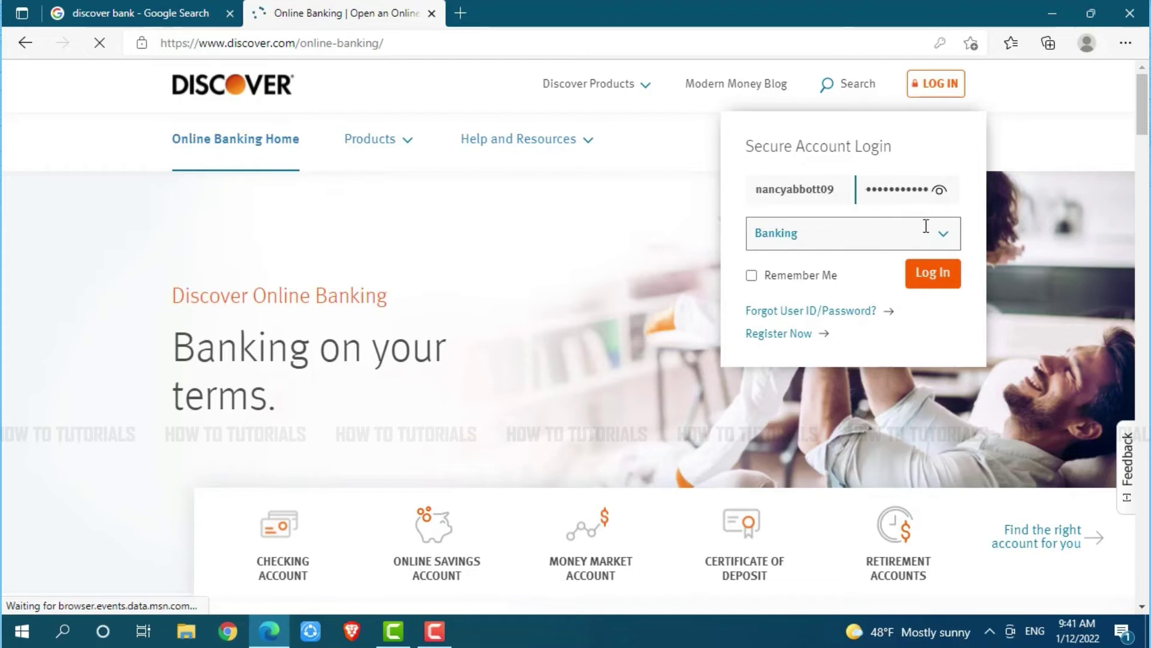
{"action": "left_click", "coordinate": [946, 236]}
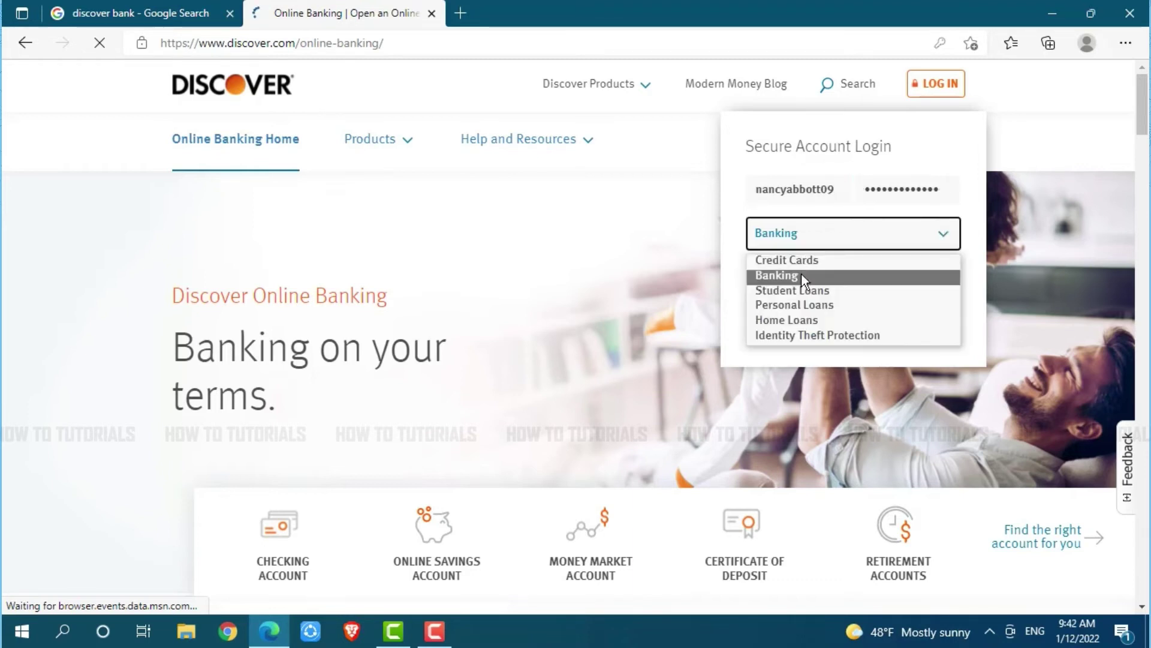
{"action": "left_click", "coordinate": [796, 274]}
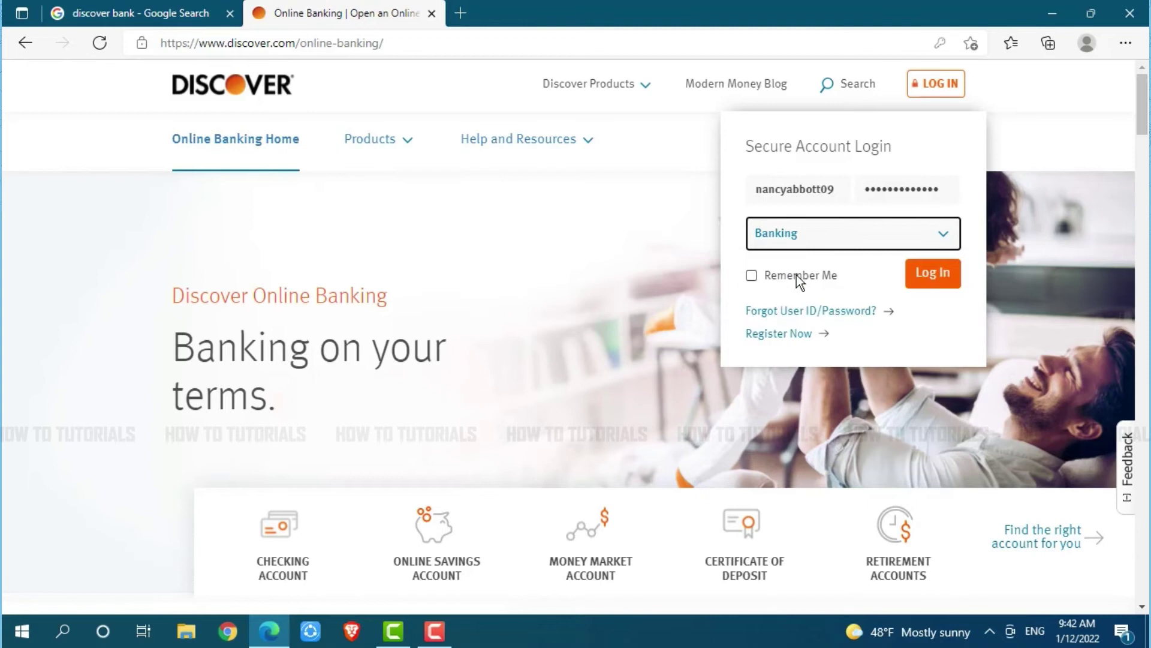